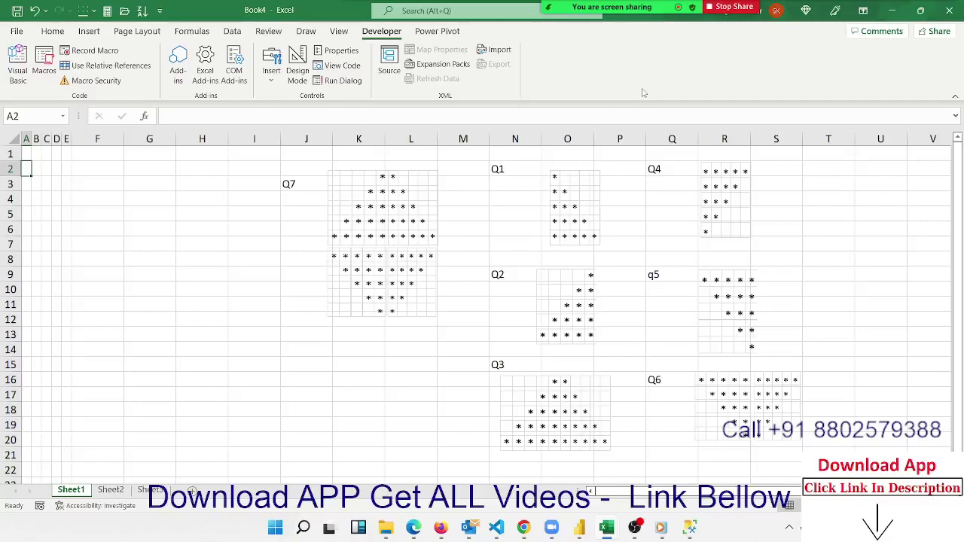
Look over the Q1 star pattern picture on Sheet1, then click into an empty cell in column G.
{"action": "left_click", "coordinate": [580, 190]}
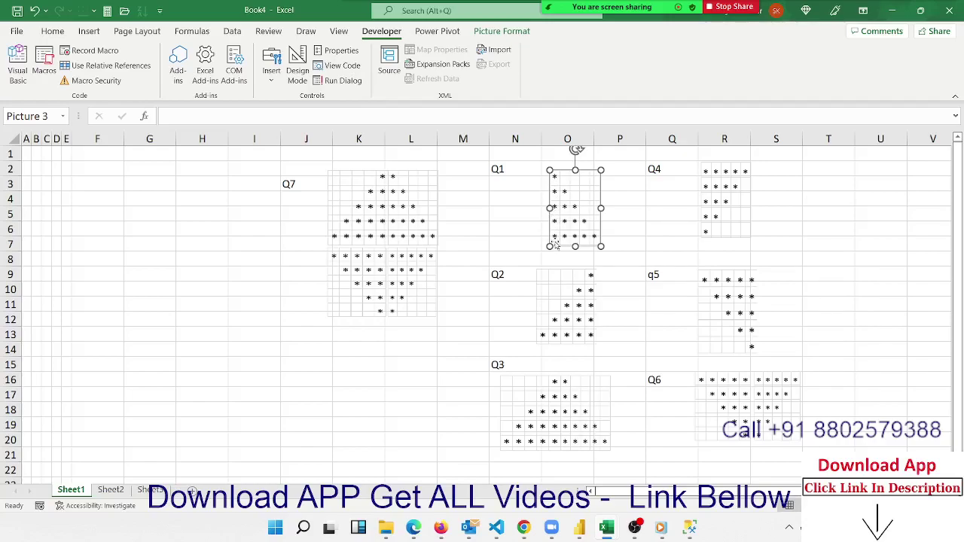
{"action": "left_click", "coordinate": [531, 241]}
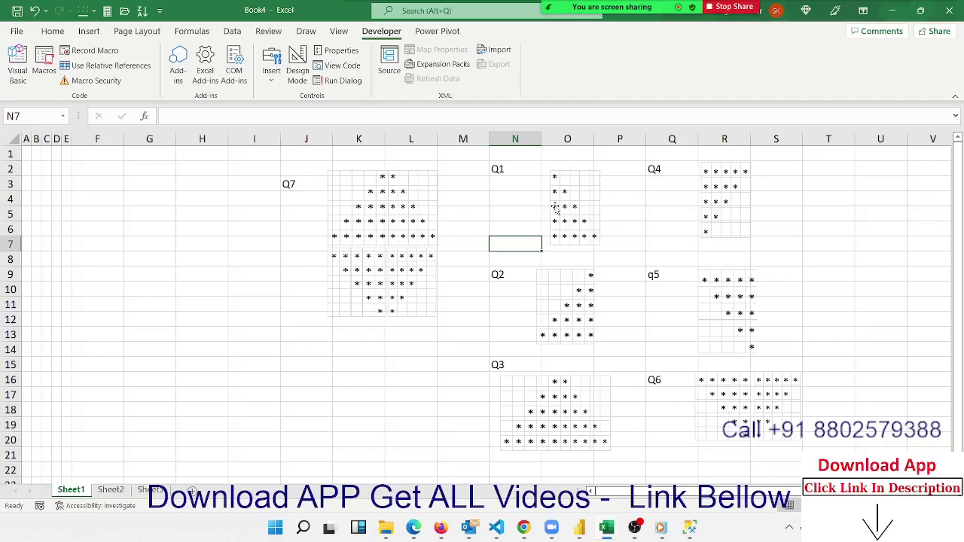
{"action": "left_click", "coordinate": [164, 262]}
In rr_1, add Next r and an indented inner loop For c = 1 To r ... Next.
{"action": "key", "text": "alt+F11"}
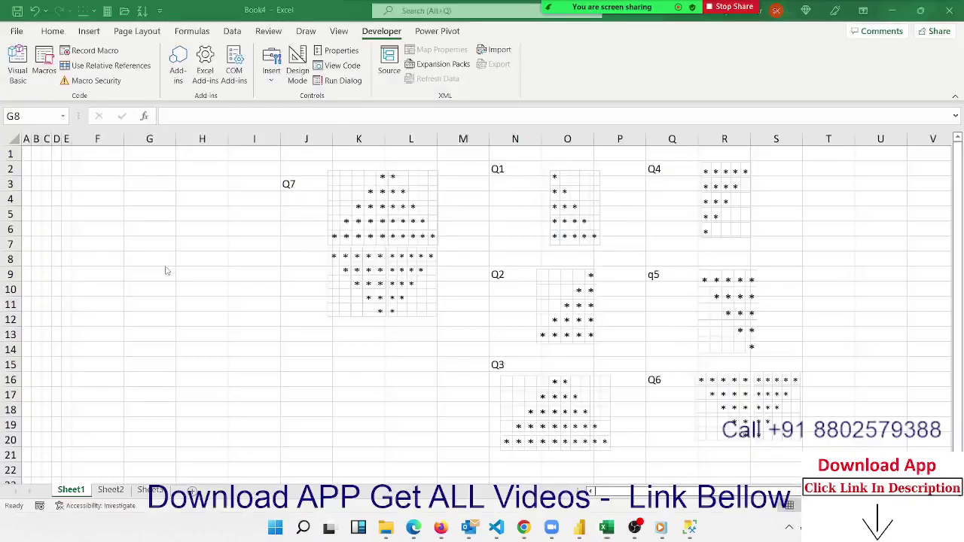
{"action": "type", "text": "ne"}
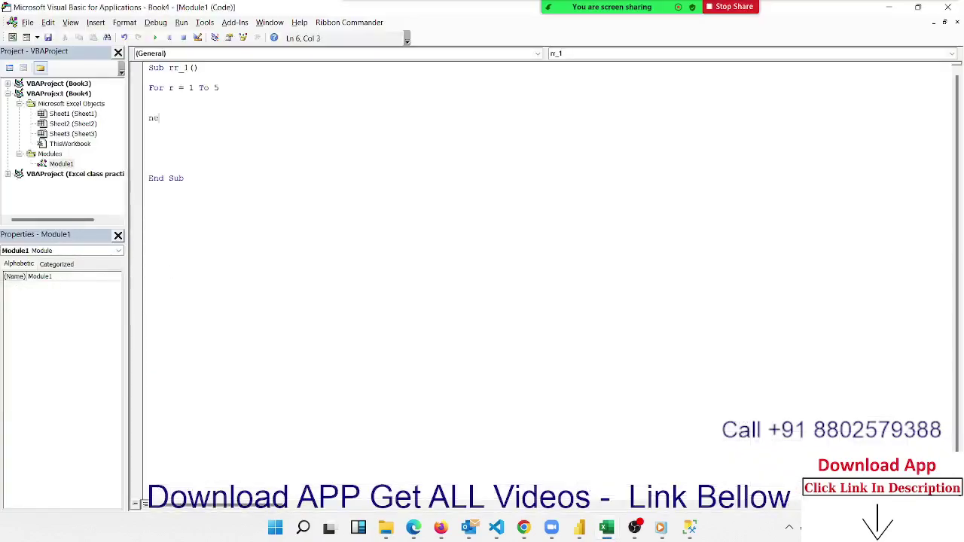
{"action": "type", "text": "xt "}
{"action": "type", "text": "r"}
{"action": "left_click", "coordinate": [149, 97]}
{"action": "key", "text": "Return"}
{"action": "key", "text": "Return"}
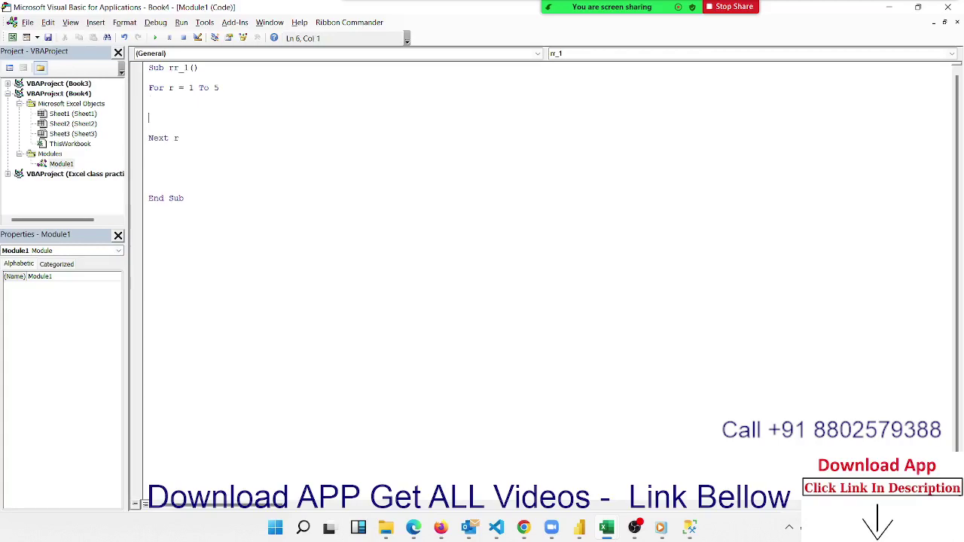
{"action": "left_click", "coordinate": [149, 107]}
{"action": "key", "text": "Tab"}
{"action": "type", "text": "for"}
{"action": "type", "text": "c "}
{"action": "type", "text": "= "}
{"action": "type", "text": "1 to "}
{"action": "type", "text": "r"}
{"action": "key", "text": "Return"}
{"action": "key", "text": "Return"}
{"action": "key", "text": "Return"}
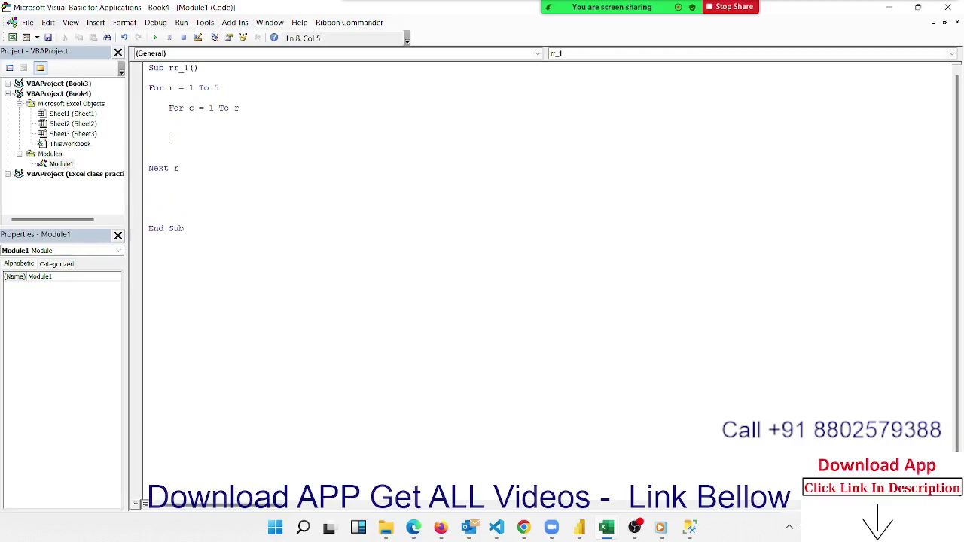
{"action": "type", "text": "n"}
{"action": "type", "text": "ext"}
Inside the inner loop, write the line Cells(r, c).Value = "*".
{"action": "left_click", "coordinate": [168, 117]}
{"action": "type", "text": "ccll"}
{"action": "type", "text": "s("}
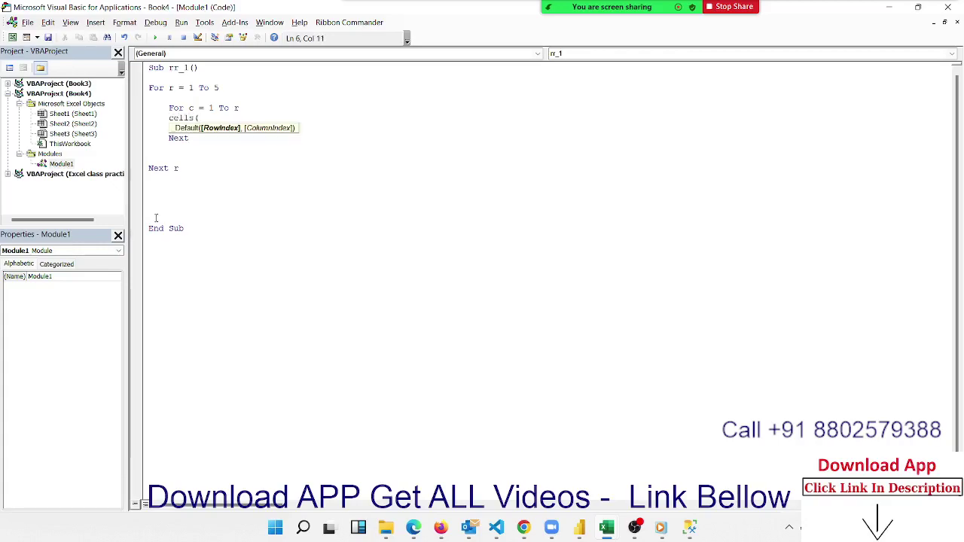
{"action": "type", "text": "1,"}
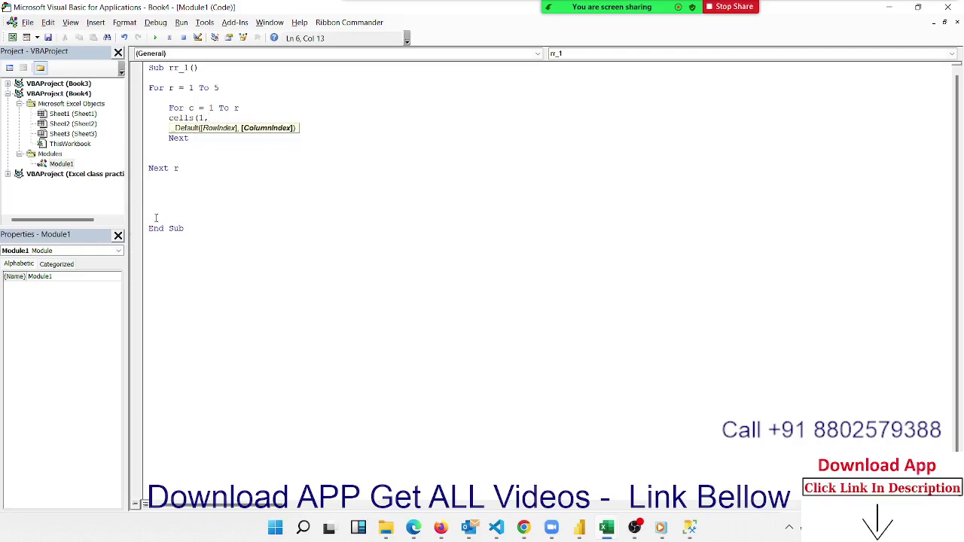
{"action": "type", "text": "c"}
{"action": "key", "text": "BackSpace"}
{"action": "key", "text": "BackSpace"}
{"action": "key", "text": "BackSpace"}
{"action": "type", "text": "r,"}
{"action": "type", "text": "c)."}
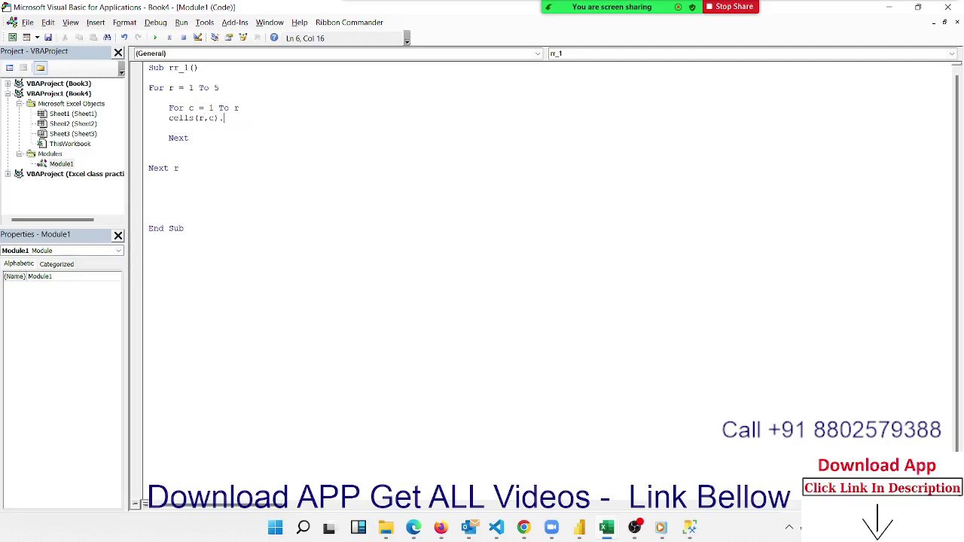
{"action": "type", "text": "value "}
{"action": "type", "text": "= \""}
{"action": "type", "text": "*\""}
{"action": "left_click", "coordinate": [272, 155]}
Back in Excel, run the rr_1 macro from the Macros list to print the star triangle.
{"action": "key", "text": "alt+F11"}
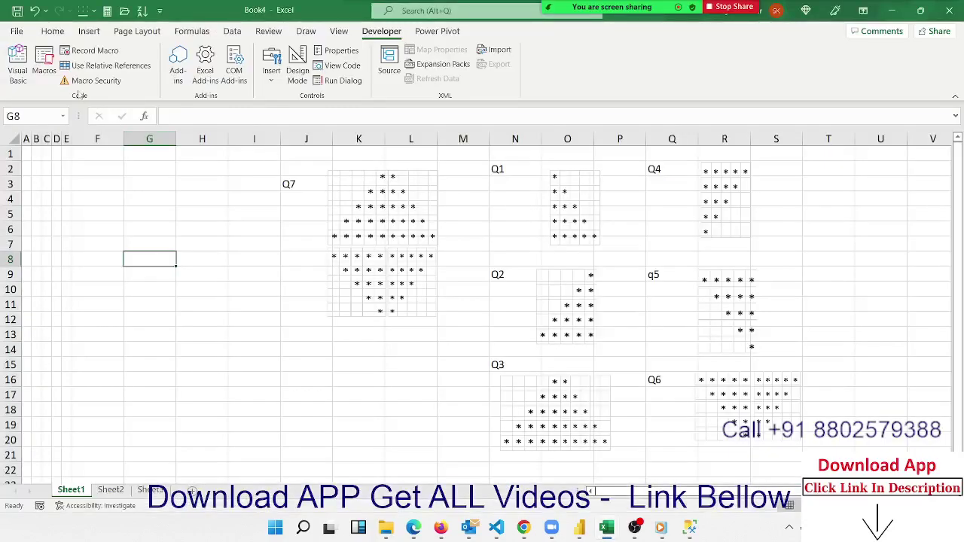
{"action": "left_click", "coordinate": [53, 83]}
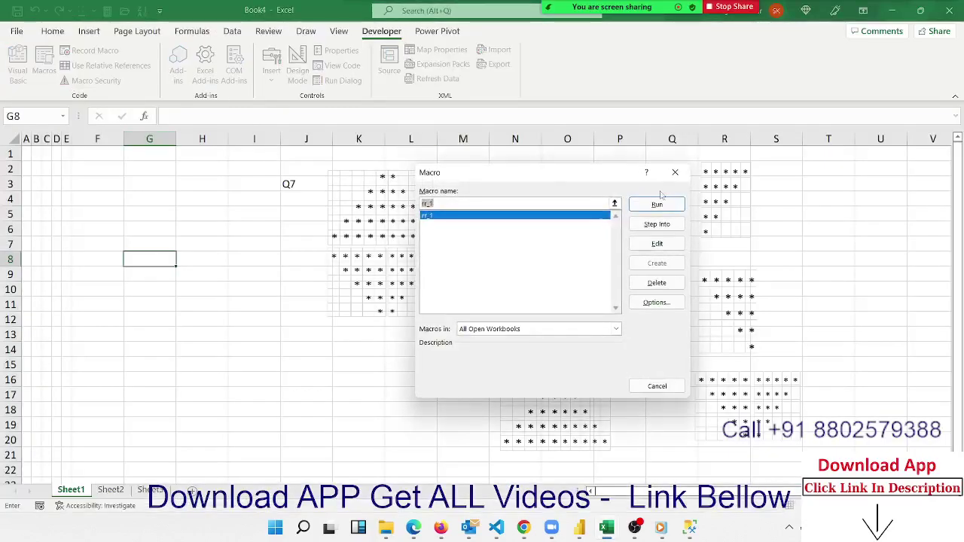
{"action": "left_click", "coordinate": [657, 205]}
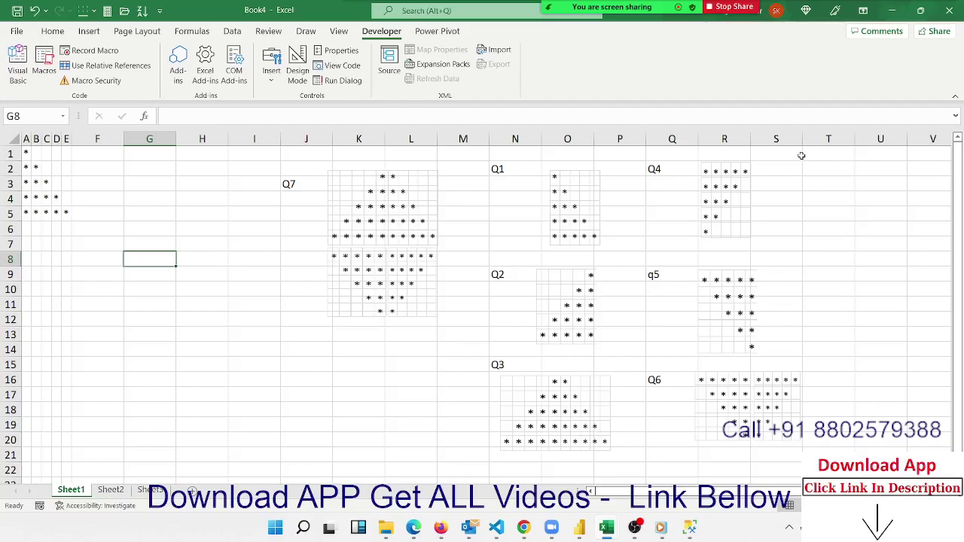
Compare the result with the Q4 picture, then clear the stars from A1:E5.
{"action": "left_click", "coordinate": [721, 197]}
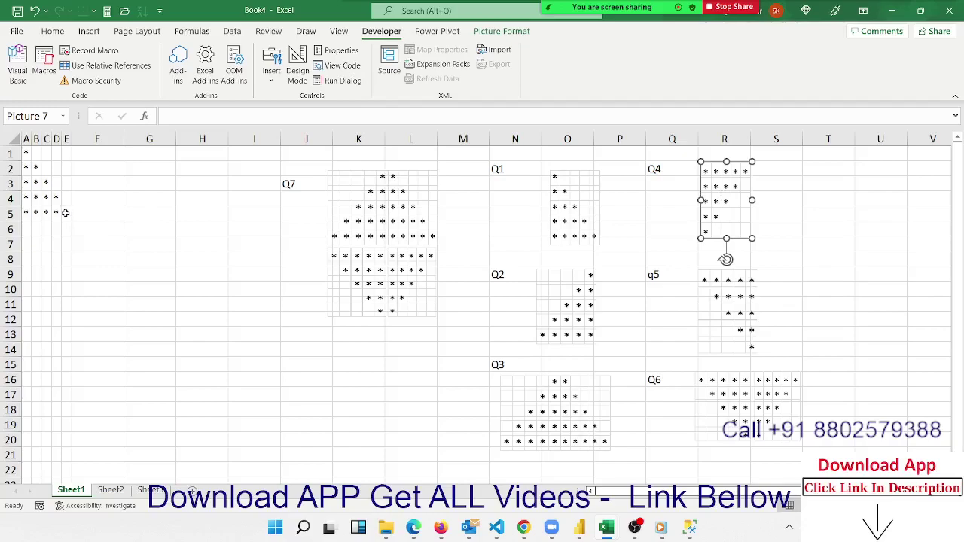
{"action": "left_click_drag", "start_coordinate": [67, 213], "coordinate": [9, 152]}
{"action": "key", "text": "Delete"}
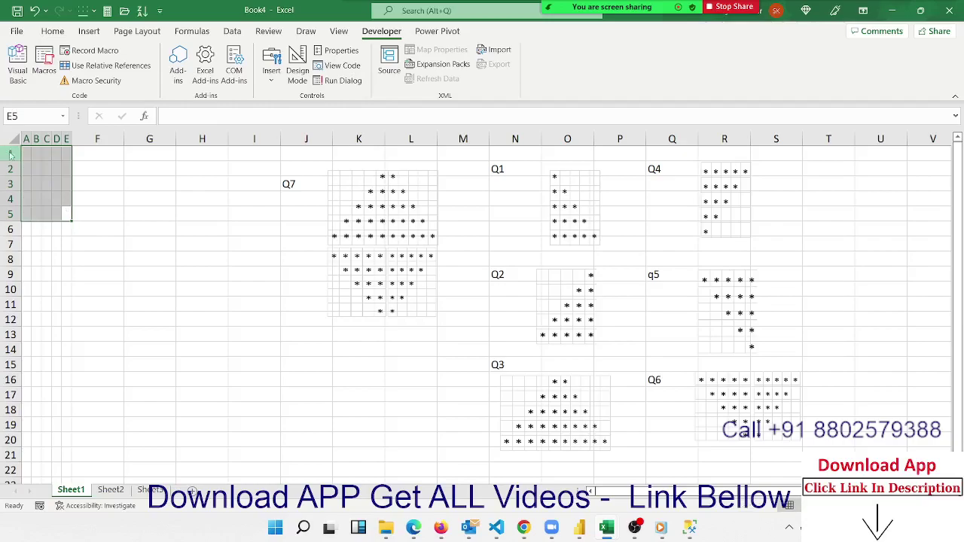
After checking the Q4 picture, change the inner line to Cells(r, 6 - c).Value = "*".
{"action": "key", "text": "alt+F11"}
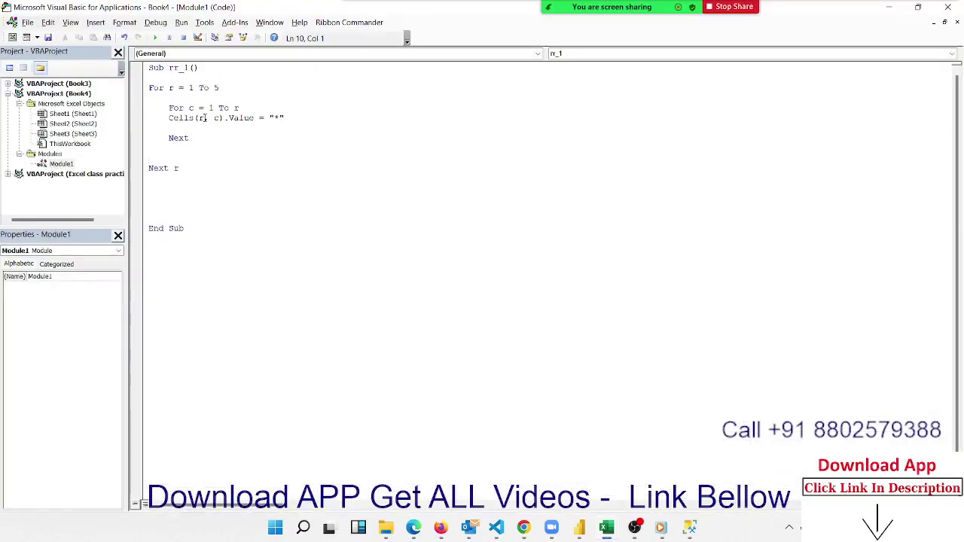
{"action": "key", "text": "alt+F11"}
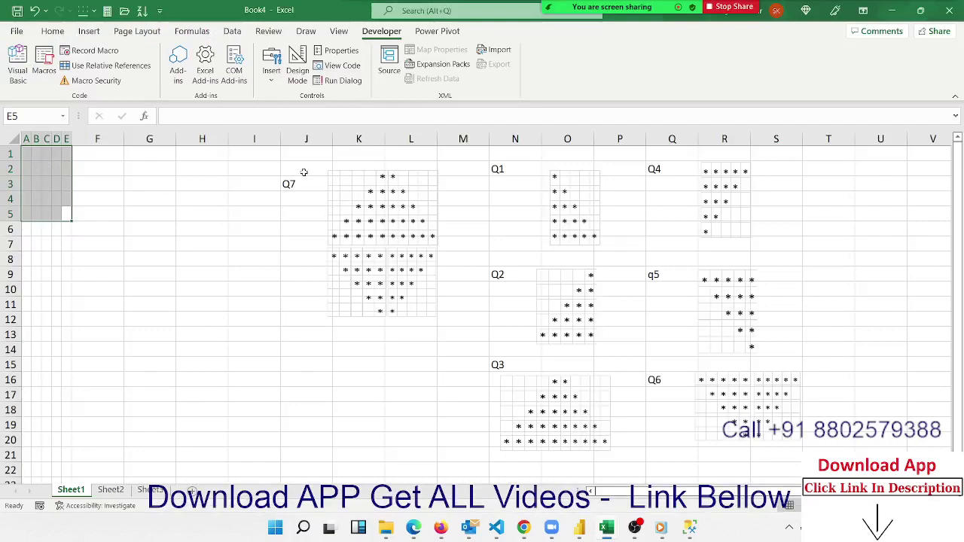
{"action": "left_click", "coordinate": [705, 197]}
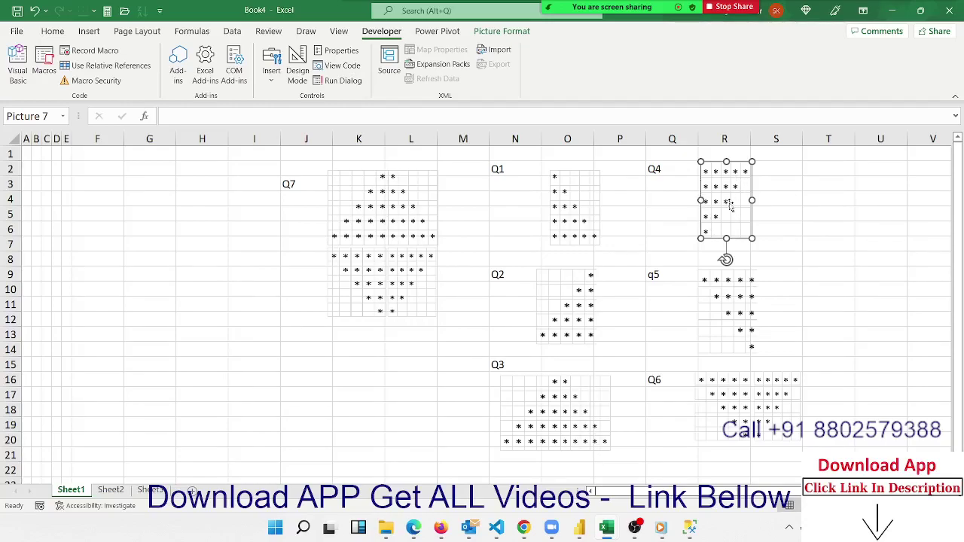
{"action": "key", "text": "alt+F11"}
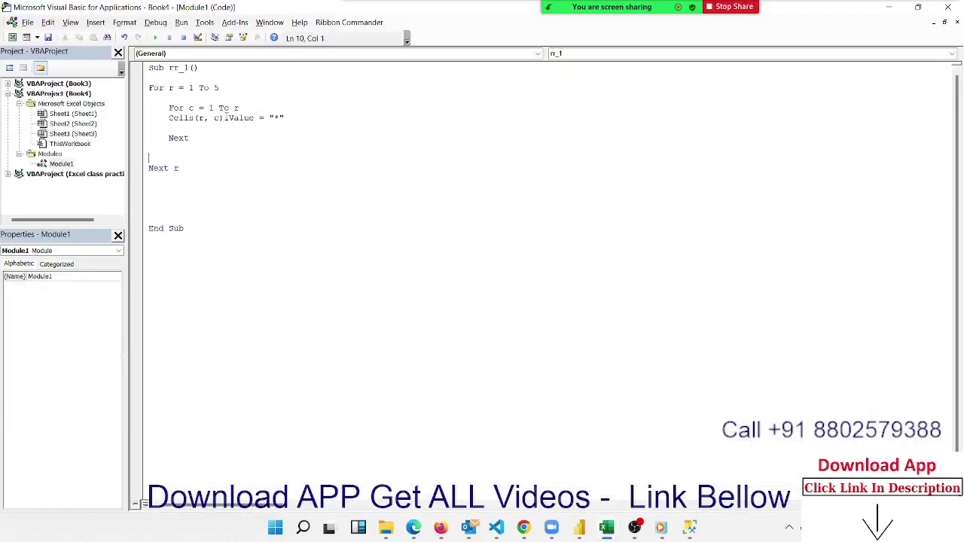
{"action": "left_click", "coordinate": [213, 118]}
{"action": "type", "text": "6"}
{"action": "type", "text": "-"}
{"action": "left_click", "coordinate": [225, 137]}
{"action": "key", "text": "alt+F11"}
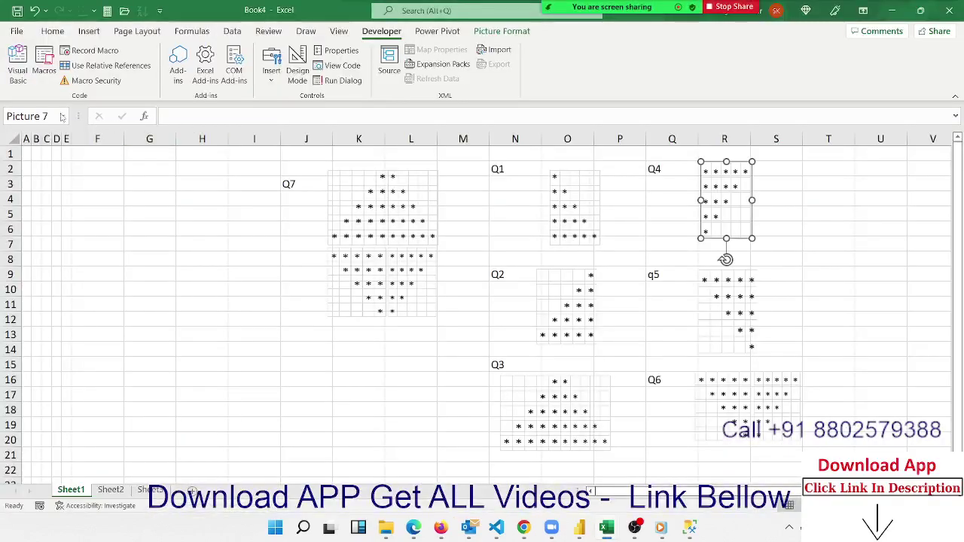
{"action": "key", "text": "alt+F11"}
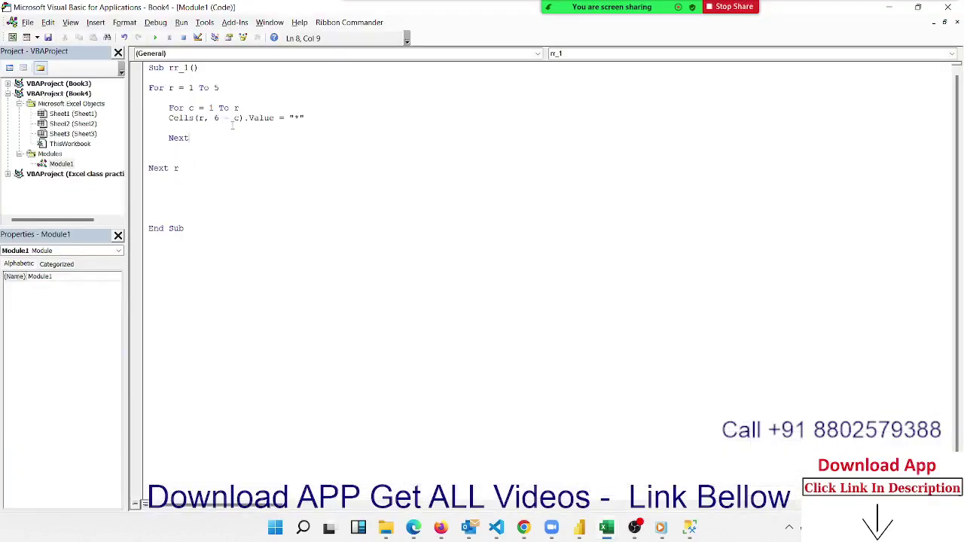
Run rr_1 again to print the right-aligned star triangle in A1:E5 and compare it with Q2.
{"action": "key", "text": "alt+F11"}
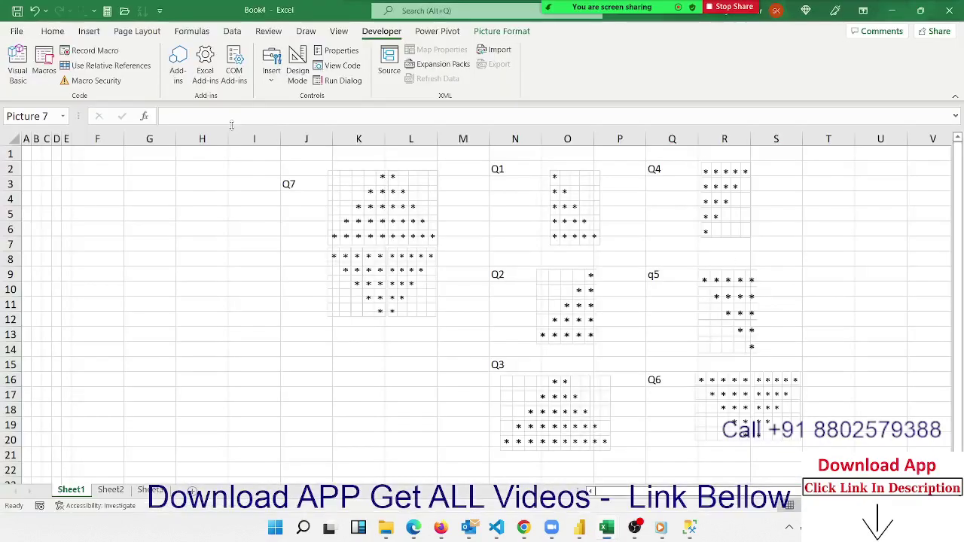
{"action": "left_click", "coordinate": [44, 60]}
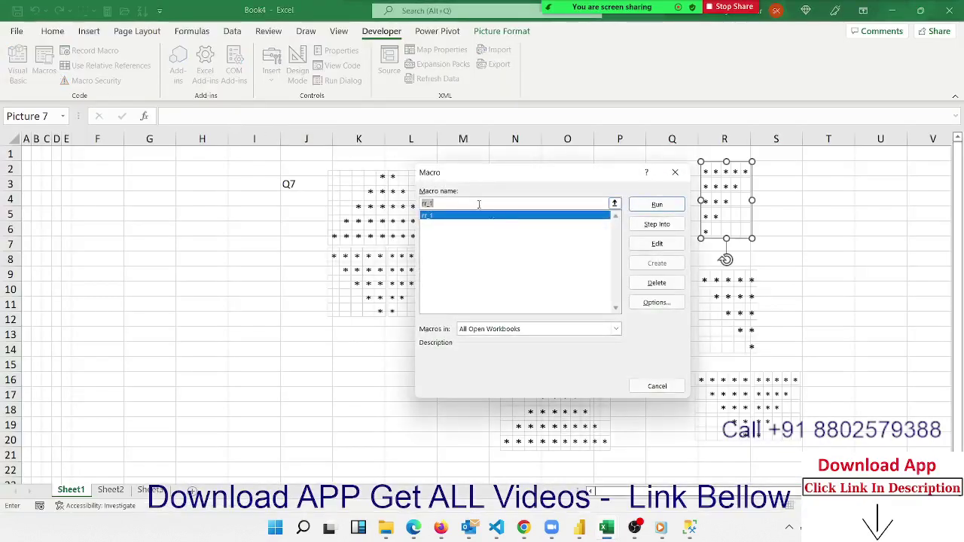
{"action": "left_click", "coordinate": [656, 203]}
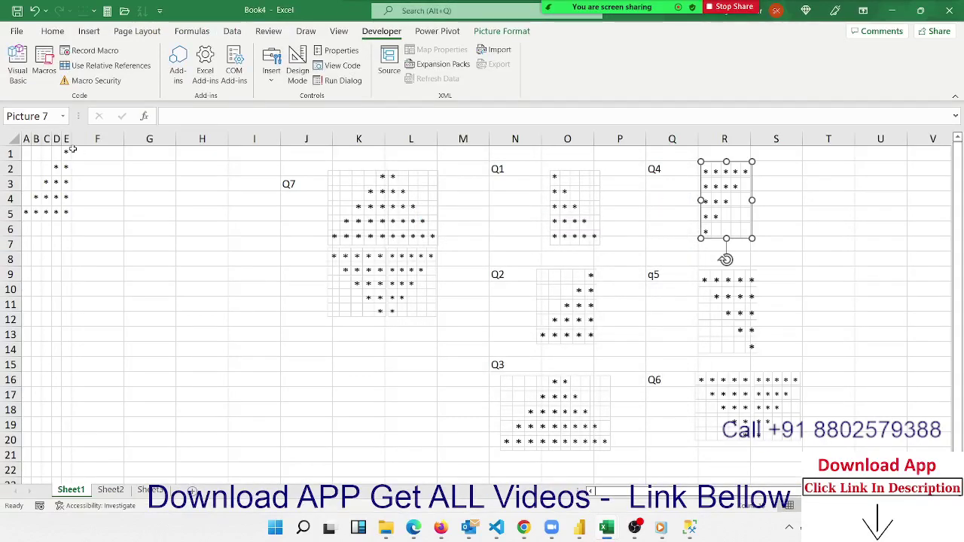
{"action": "left_click", "coordinate": [547, 336]}
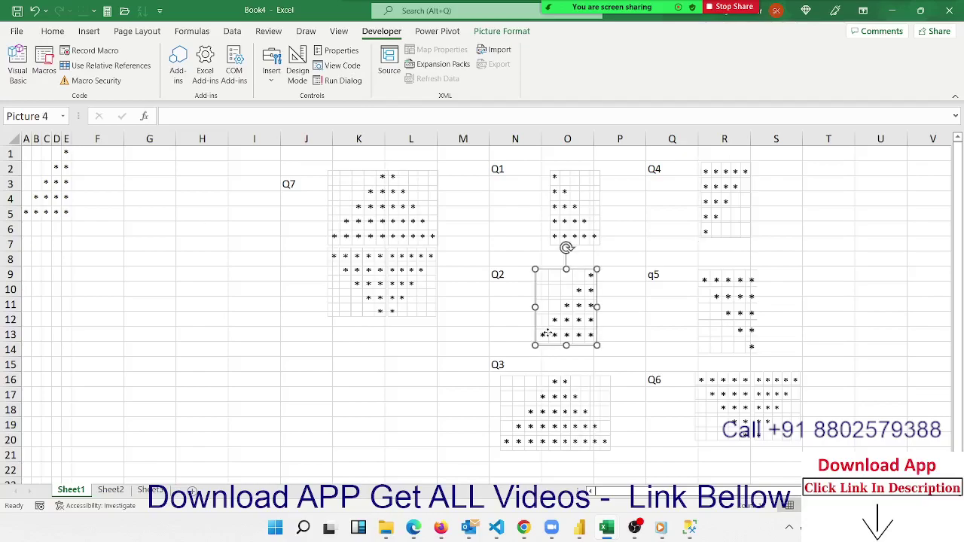
{"action": "left_click", "coordinate": [39, 200]}
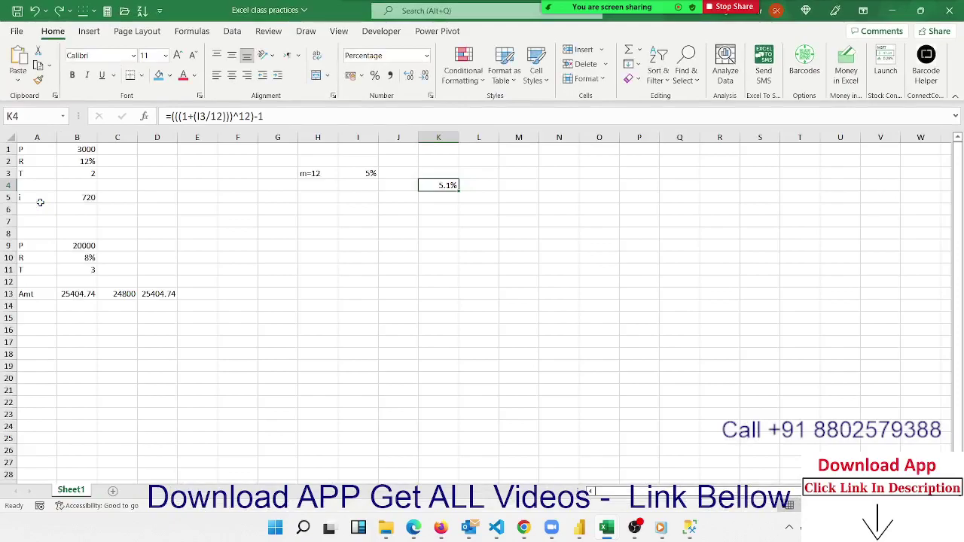
Change Cells(r, 6 - c) back to Cells(r, c) and set the inner loop to For c = 1 To 6 - r.
{"action": "key", "text": "alt+Tab"}
{"action": "key", "text": "alt+Tab"}
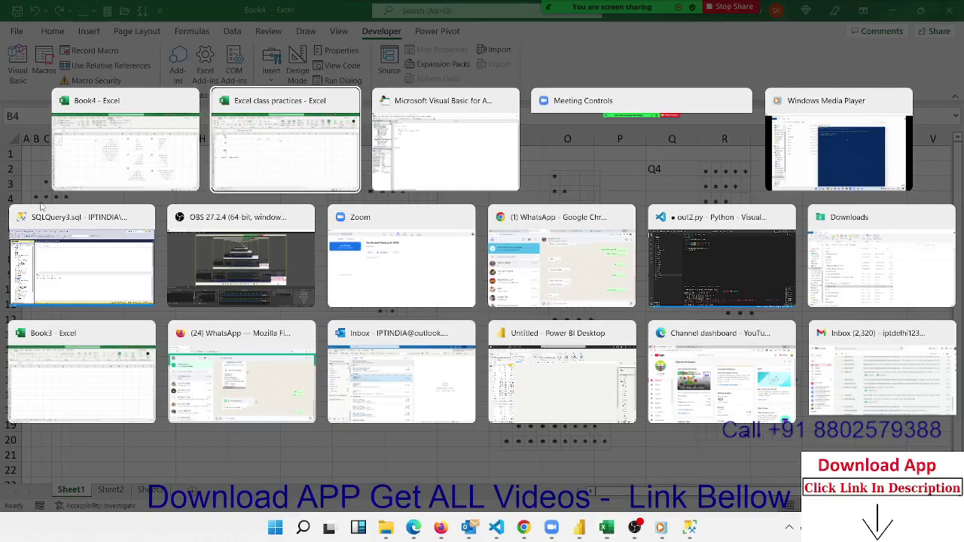
{"action": "key", "text": "alt+Tab"}
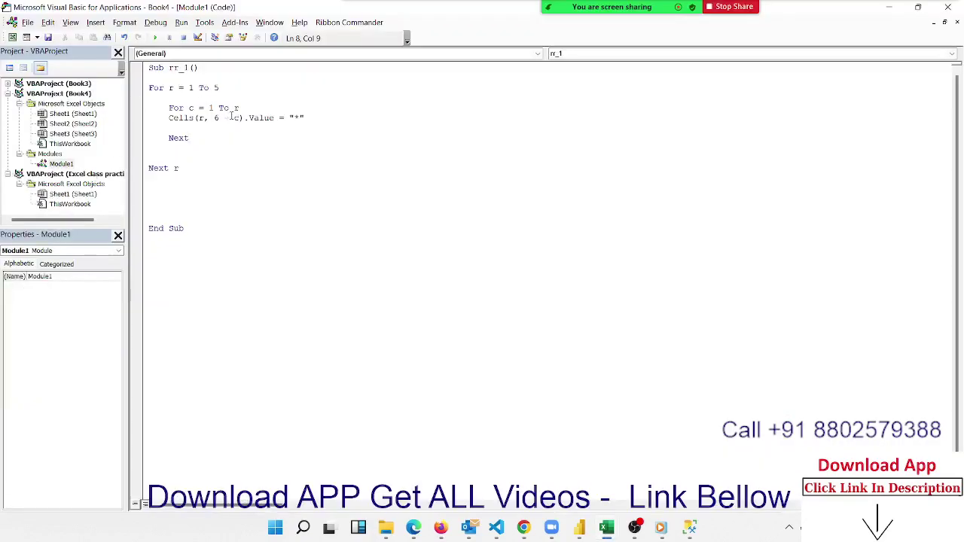
{"action": "left_click", "coordinate": [218, 118]}
{"action": "key", "text": "Delete"}
{"action": "key", "text": "Delete"}
{"action": "key", "text": "BackSpace"}
{"action": "left_click", "coordinate": [241, 107]}
{"action": "type", "text": "6-"}
{"action": "left_click", "coordinate": [217, 137]}
{"action": "key", "text": "alt+F11"}
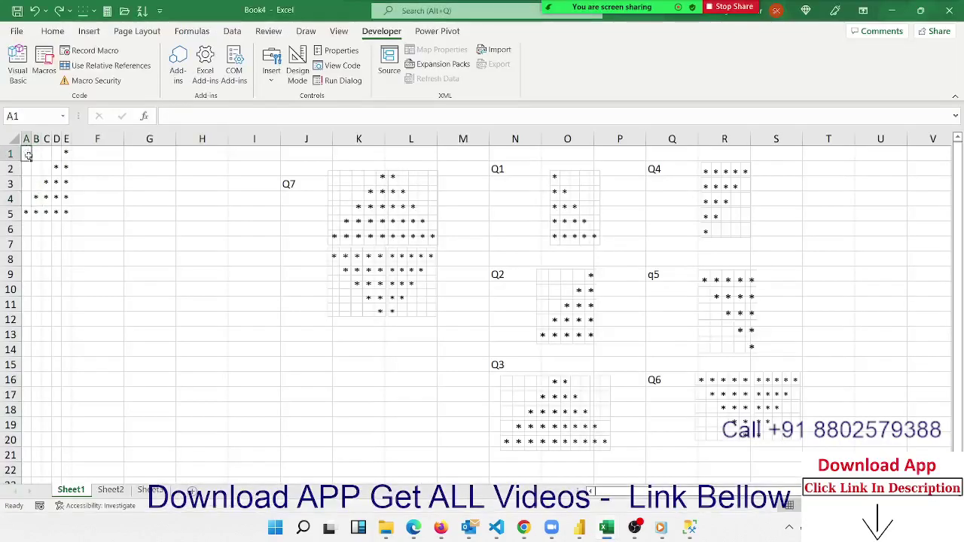
Clear A1:F7, then run the revised rr_1 with Run Sub to print the inverted star triangle.
{"action": "left_click_drag", "start_coordinate": [32, 153], "coordinate": [84, 242]}
{"action": "key", "text": "Delete"}
{"action": "left_click", "coordinate": [85, 242]}
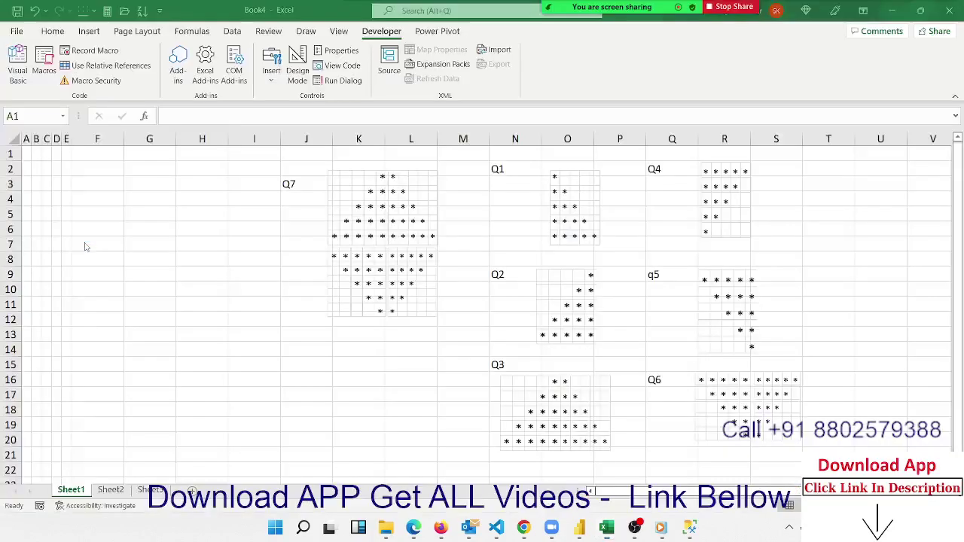
{"action": "key", "text": "alt+F11"}
{"action": "left_click", "coordinate": [155, 38]}
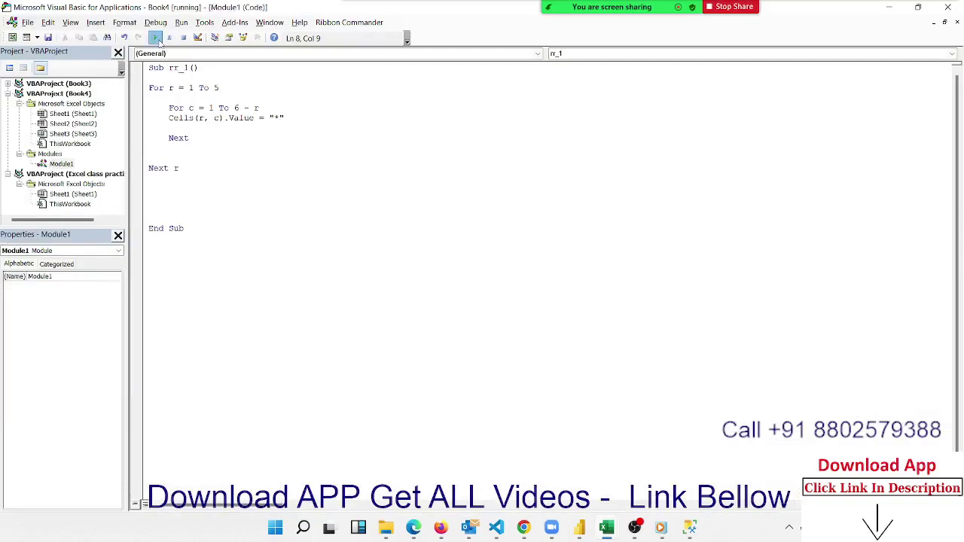
{"action": "key", "text": "alt+F11"}
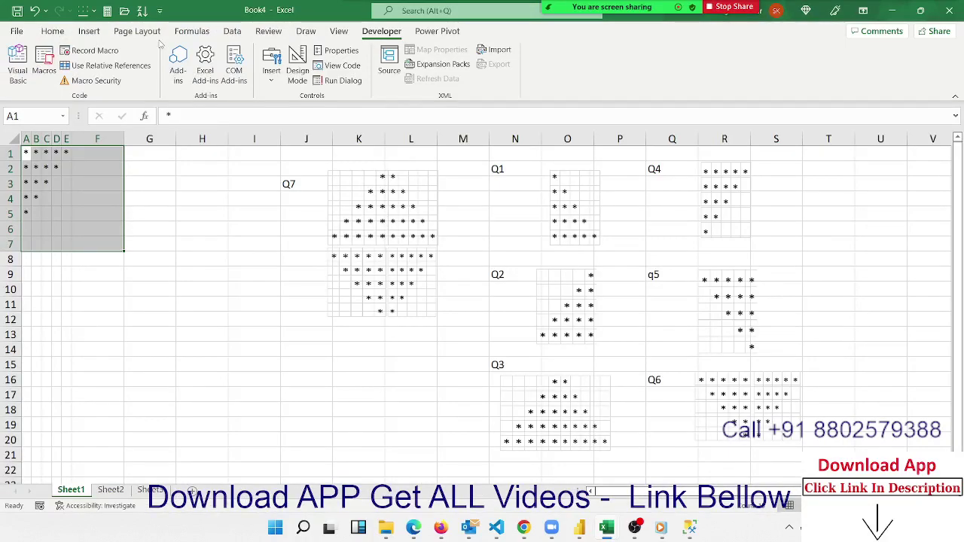
Delete the inverted five-to-one triangle from A1:F7, leaving the cells empty.
{"action": "key", "text": "Delete"}
{"action": "key", "text": "alt+F11"}
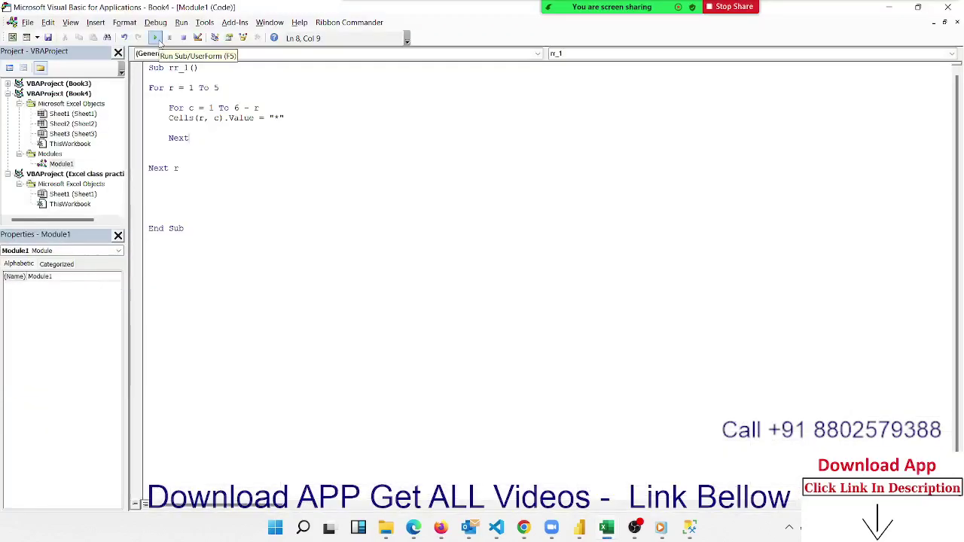
{"action": "key", "text": "alt+F11"}
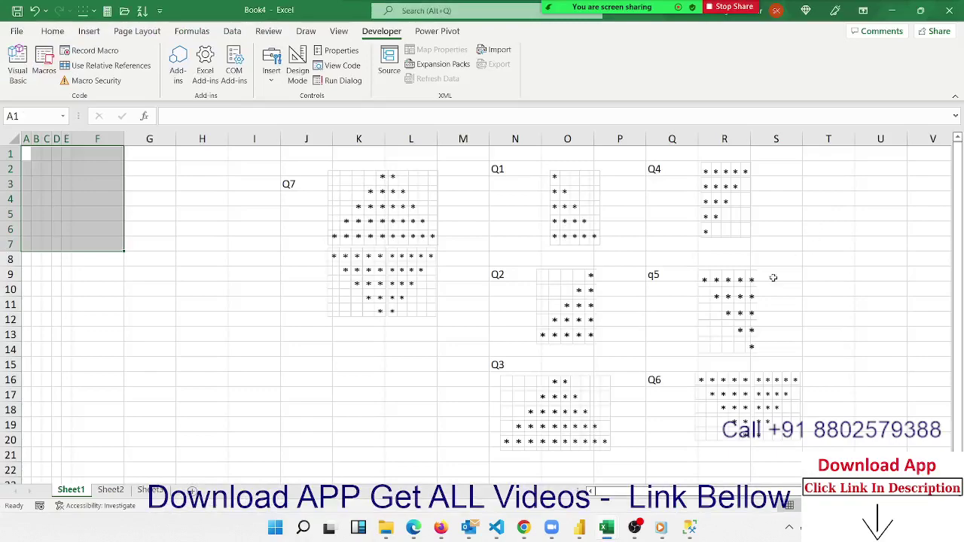